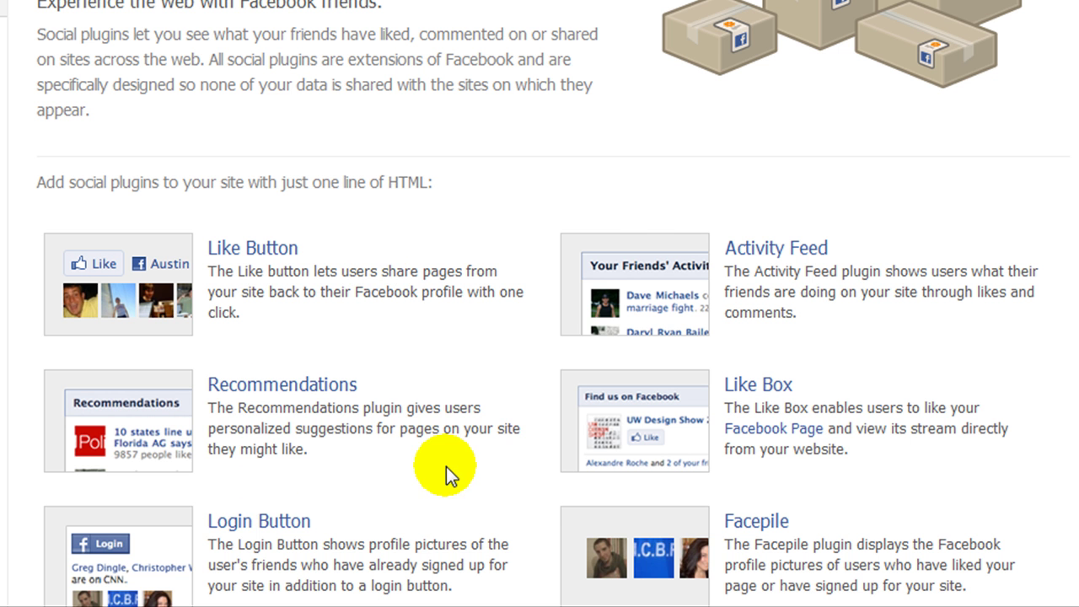
- Open the Like Box page among Facebook's social plugins and generate its embed code with the default settings
{"action": "scroll", "coordinate": [742, 405], "scroll_direction": "down", "scroll_amount": 3}
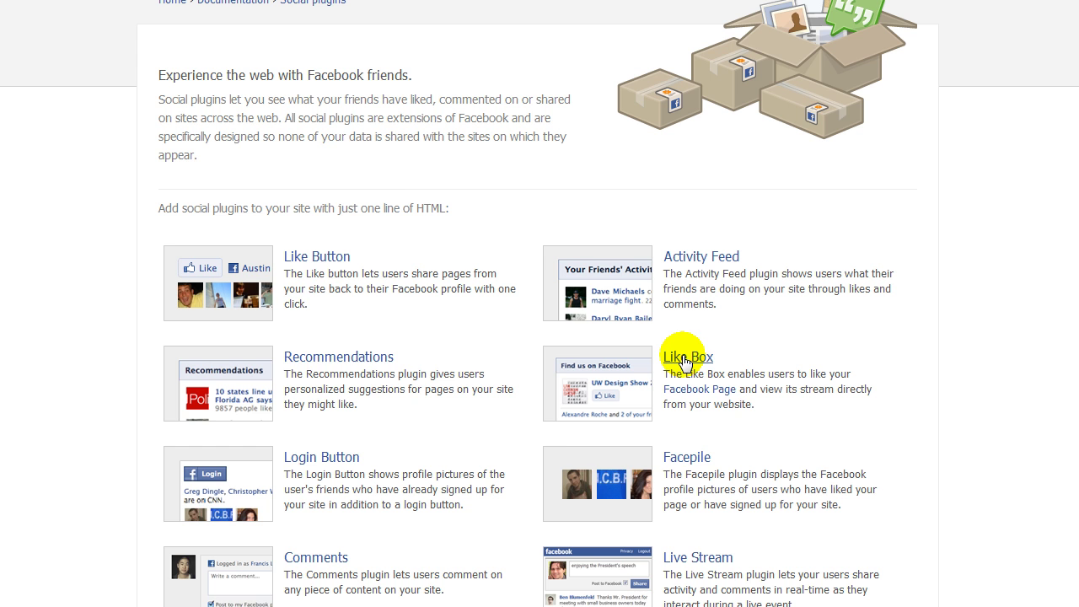
{"action": "left_click", "coordinate": [685, 359]}
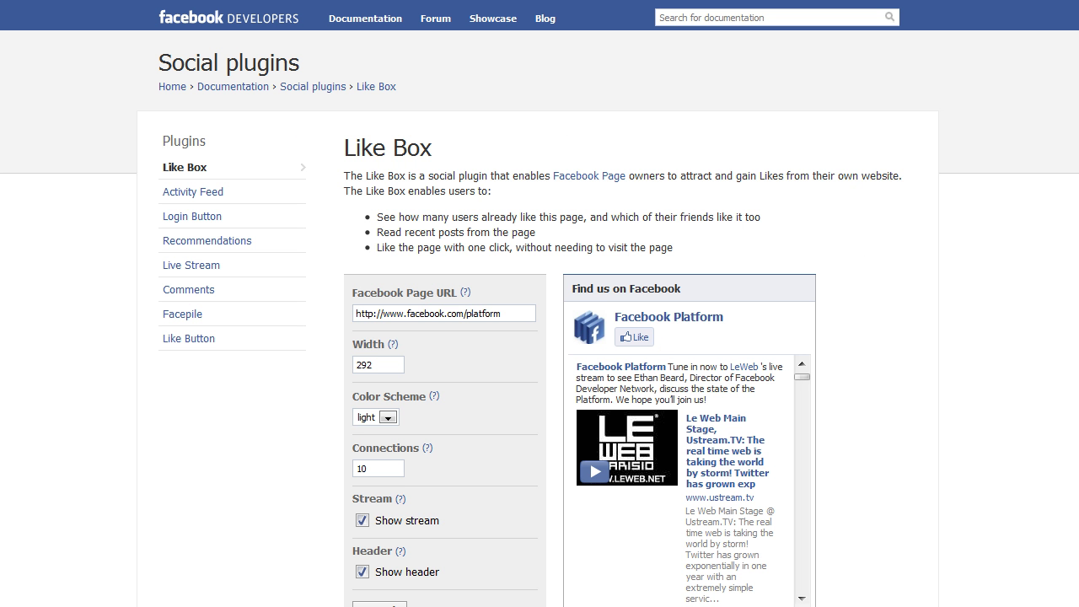
{"action": "scroll", "coordinate": [540, 304], "scroll_direction": "down", "scroll_amount": 3}
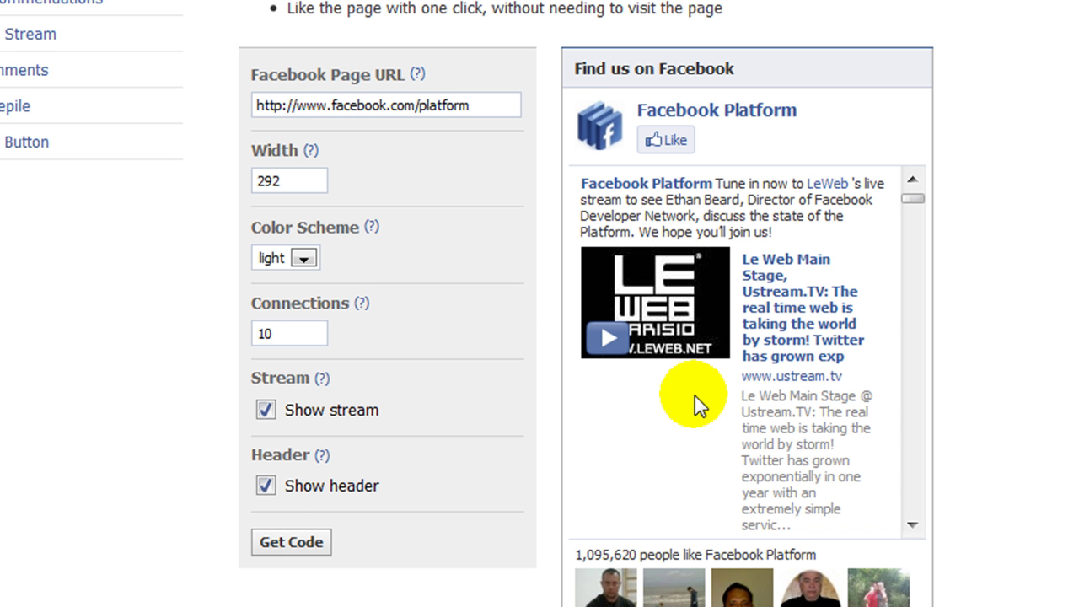
{"action": "left_click", "coordinate": [295, 541]}
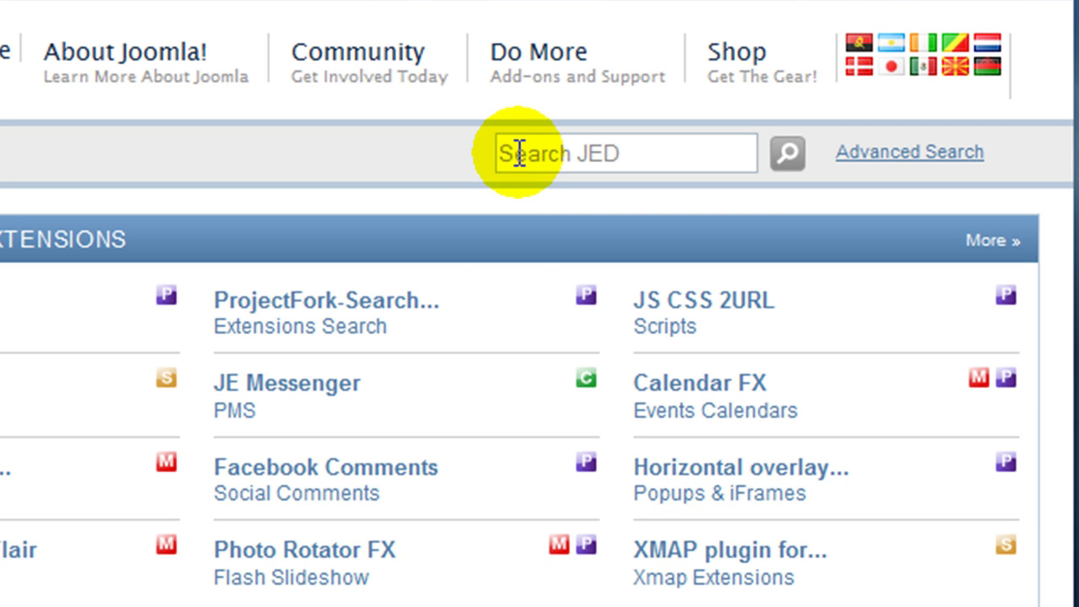
- Search the Joomla extensions directory for "facebook like box"
{"action": "left_click", "coordinate": [516, 153]}
{"action": "type", "text": "facebook like box"}
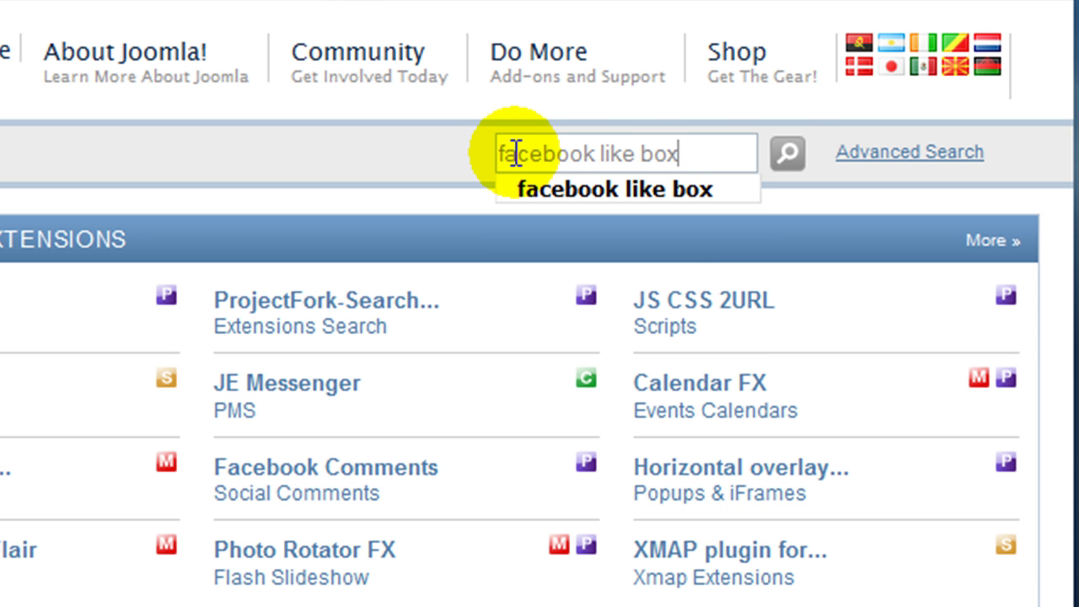
{"action": "left_click", "coordinate": [787, 154]}
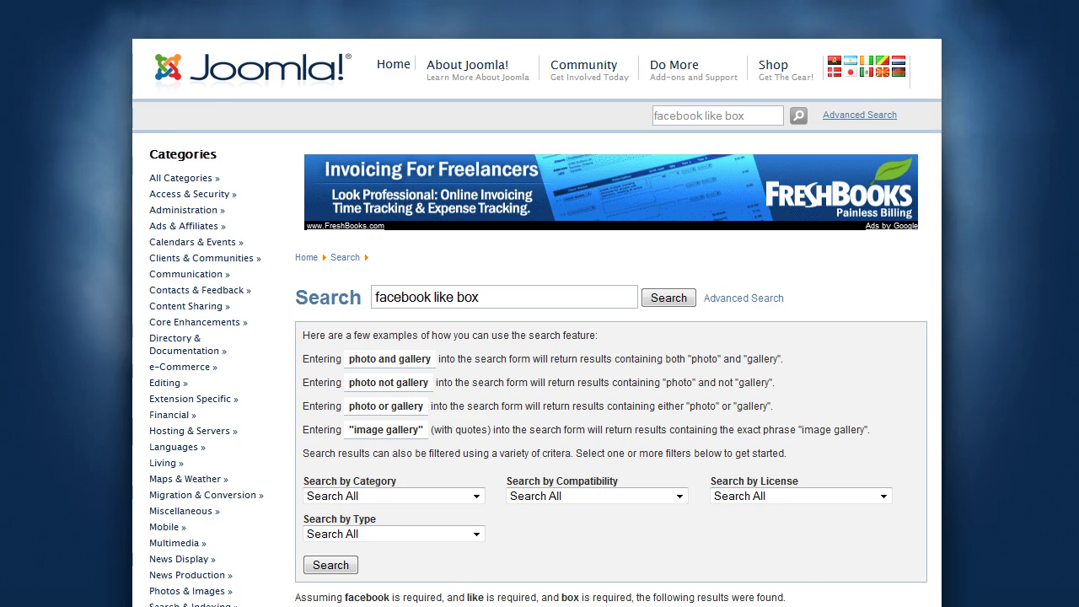
- Open the Facebook FanBox extension from the search results and examine its description, parameters and user reviews
{"action": "scroll", "coordinate": [539, 337], "scroll_direction": "down", "scroll_amount": 8}
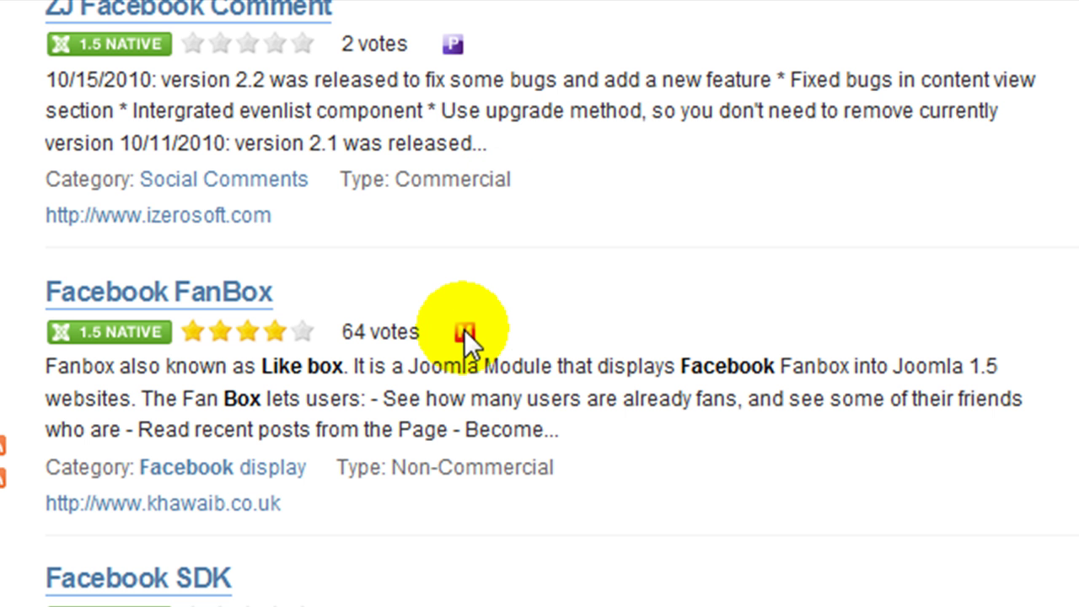
{"action": "mouse_move", "coordinate": [465, 329]}
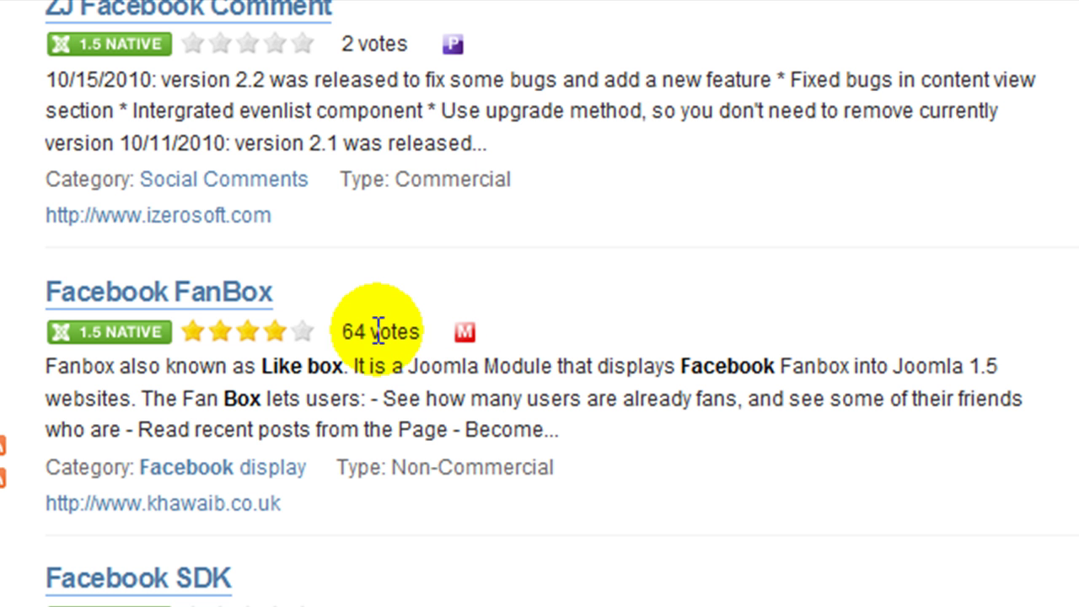
{"action": "left_click", "coordinate": [182, 293]}
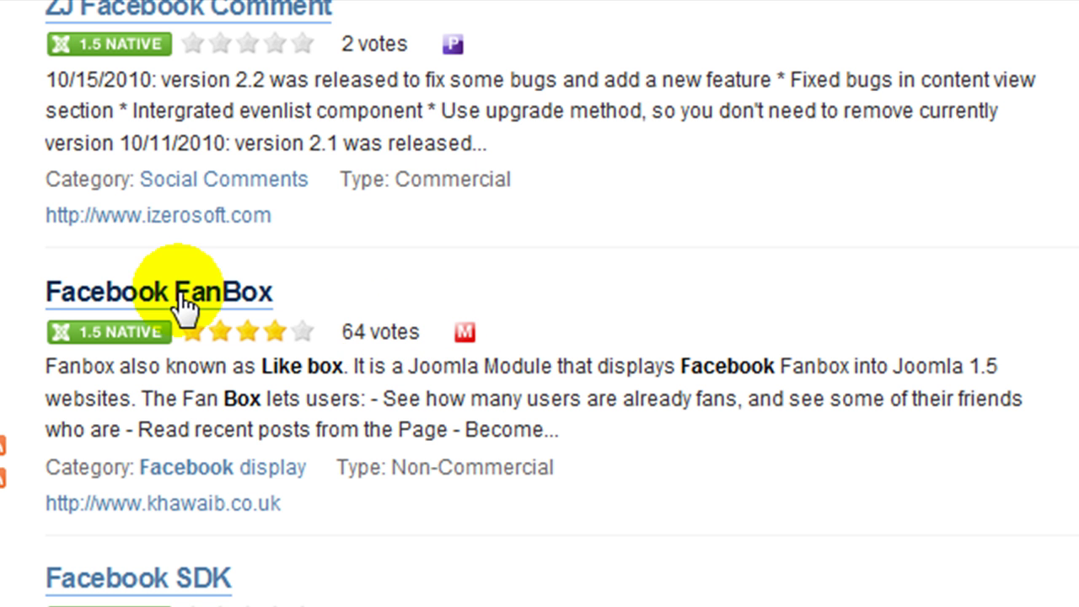
{"action": "scroll", "coordinate": [182, 305], "scroll_direction": "down", "scroll_amount": 5}
{"action": "scroll", "coordinate": [184, 308], "scroll_direction": "down", "scroll_amount": 15}
{"action": "scroll", "coordinate": [182, 308], "scroll_direction": "down", "scroll_amount": 15}
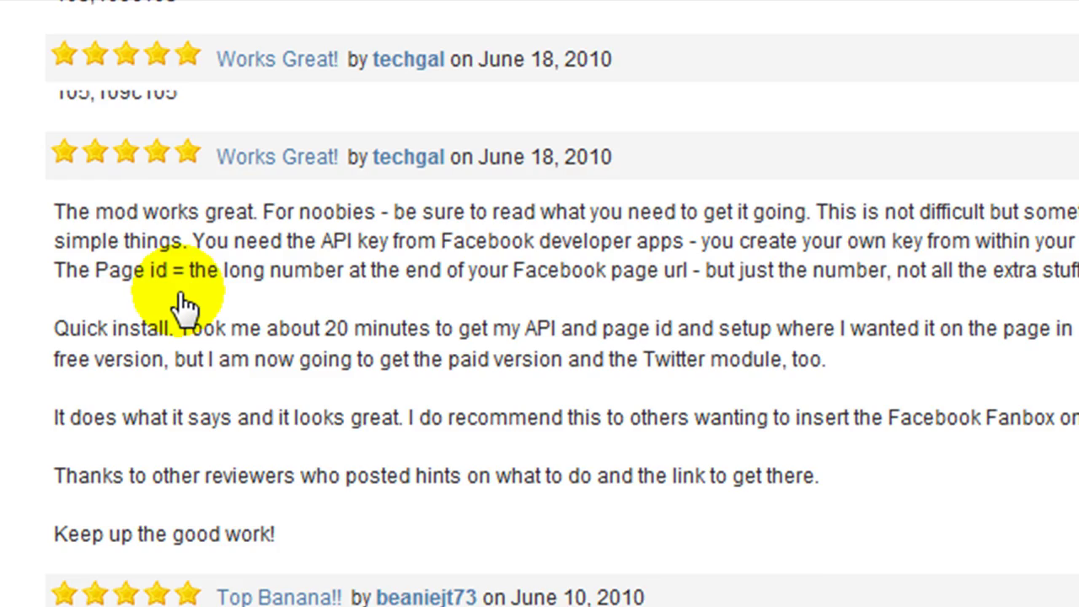
{"action": "scroll", "coordinate": [183, 306], "scroll_direction": "up", "scroll_amount": 15}
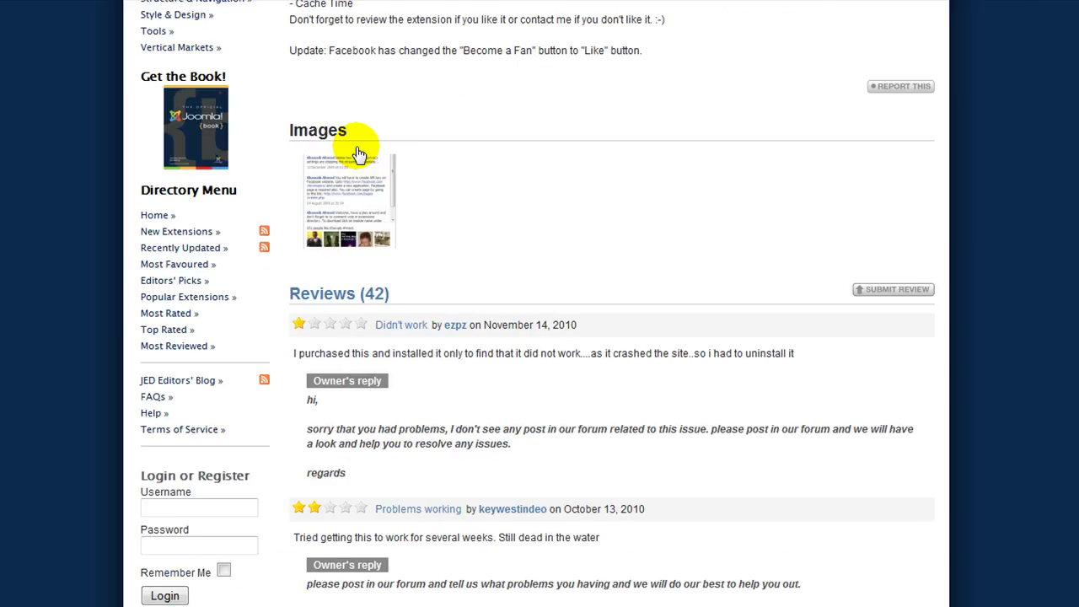
{"action": "scroll", "coordinate": [358, 154], "scroll_direction": "up", "scroll_amount": 10}
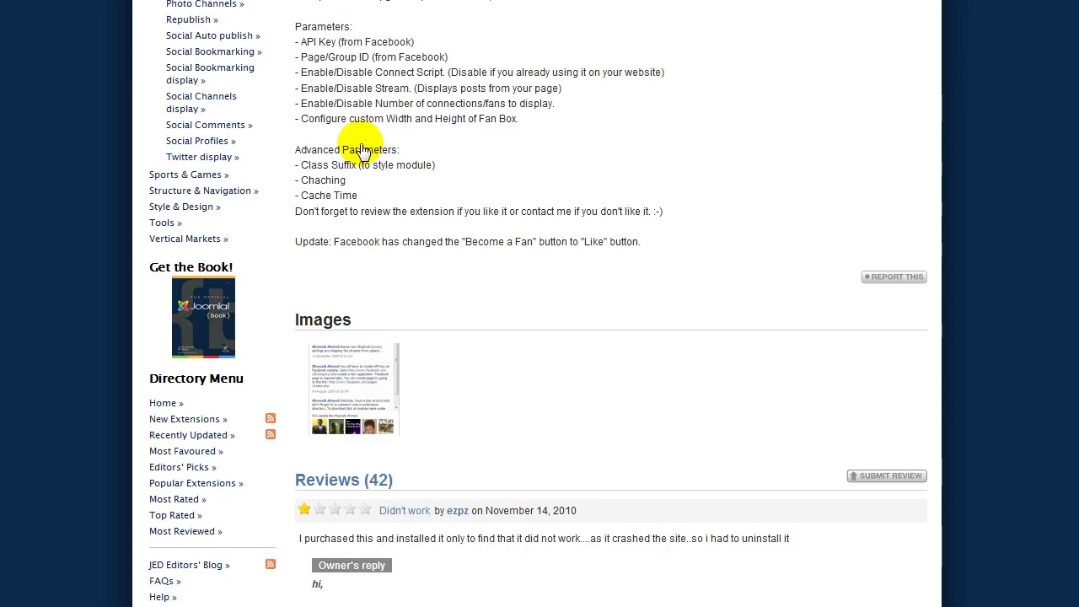
- Switch to the JoomlaVision site, open JV Facebook Module in its downloads area and try to download it
{"action": "left_click", "coordinate": [357, 150]}
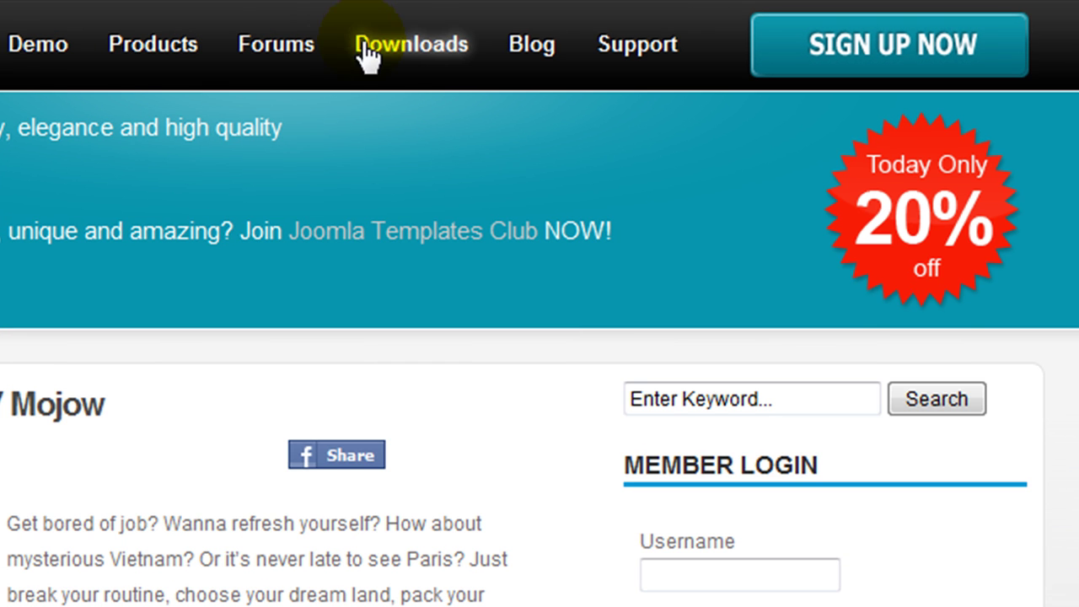
{"action": "left_click", "coordinate": [401, 47]}
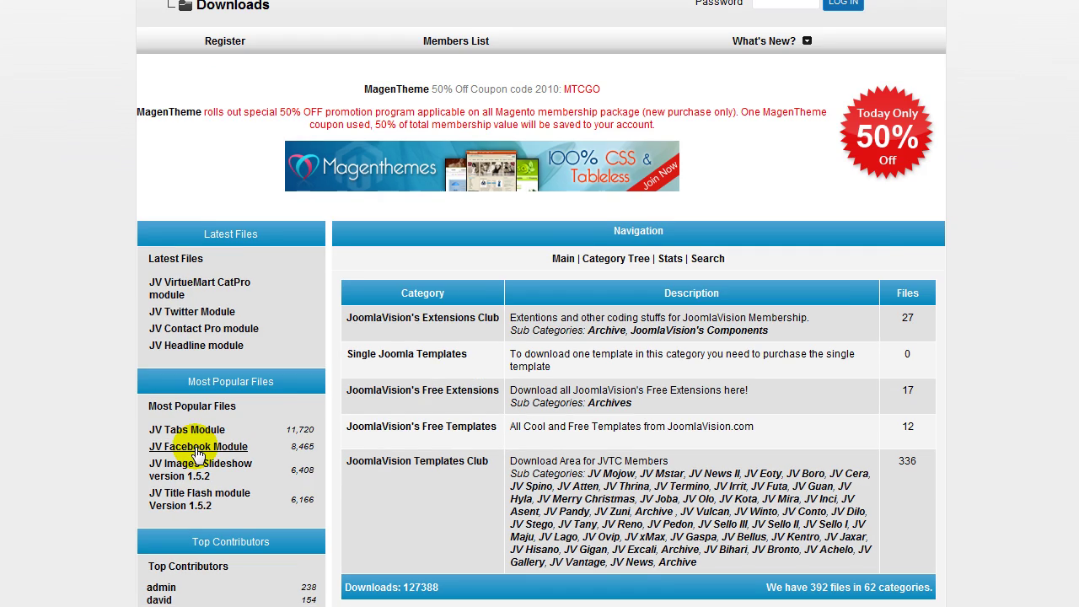
{"action": "left_click", "coordinate": [191, 434]}
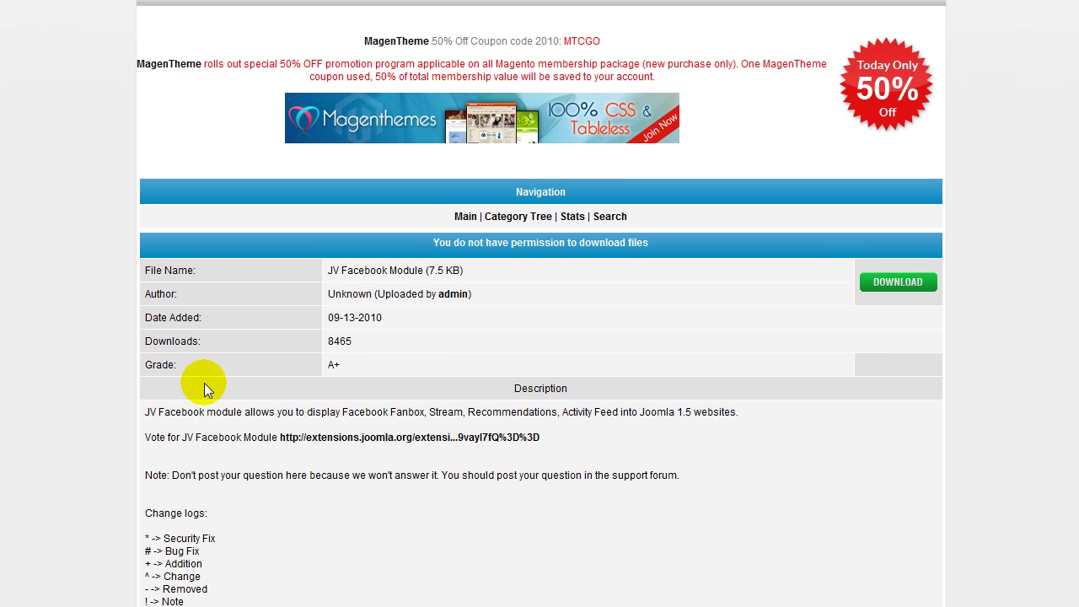
{"action": "scroll", "coordinate": [236, 383], "scroll_direction": "down", "scroll_amount": 1}
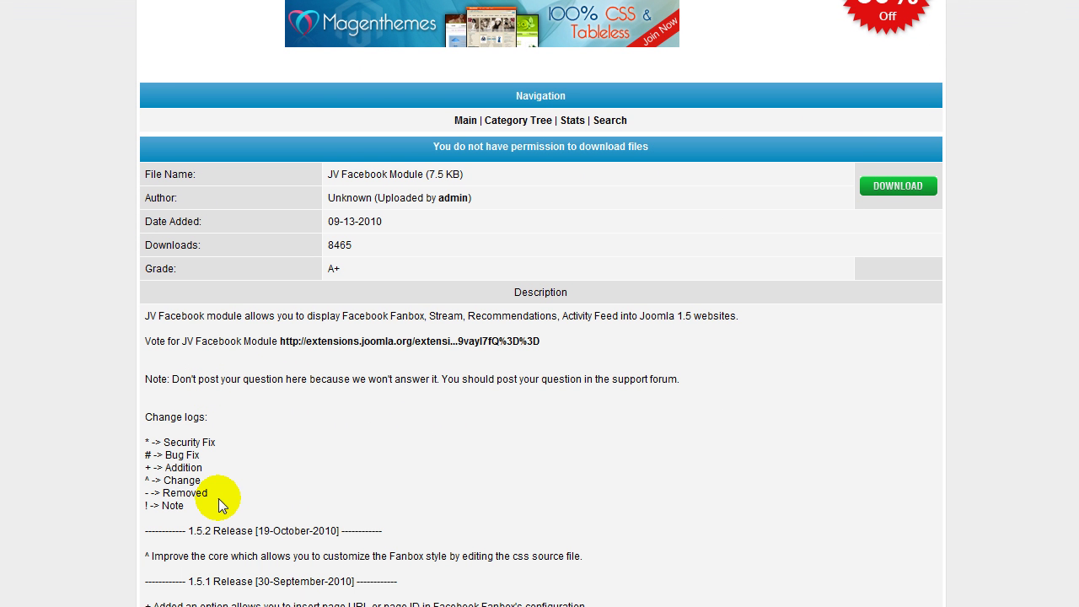
{"action": "left_click", "coordinate": [895, 187]}
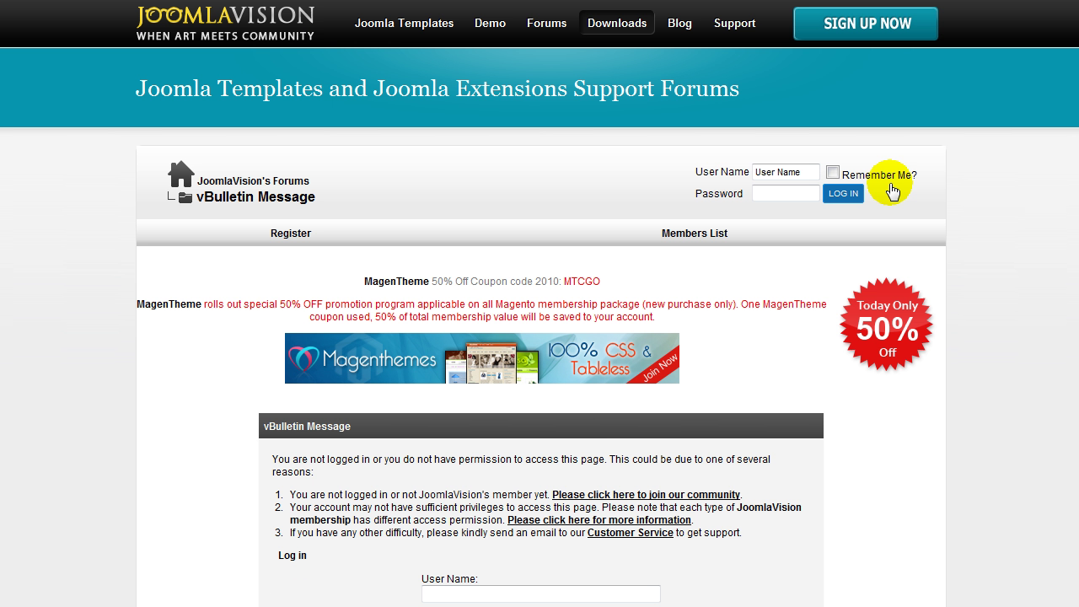
- Log in to the JoomlaVision forum account and download the JV Facebook Module
{"action": "left_click", "coordinate": [426, 593]}
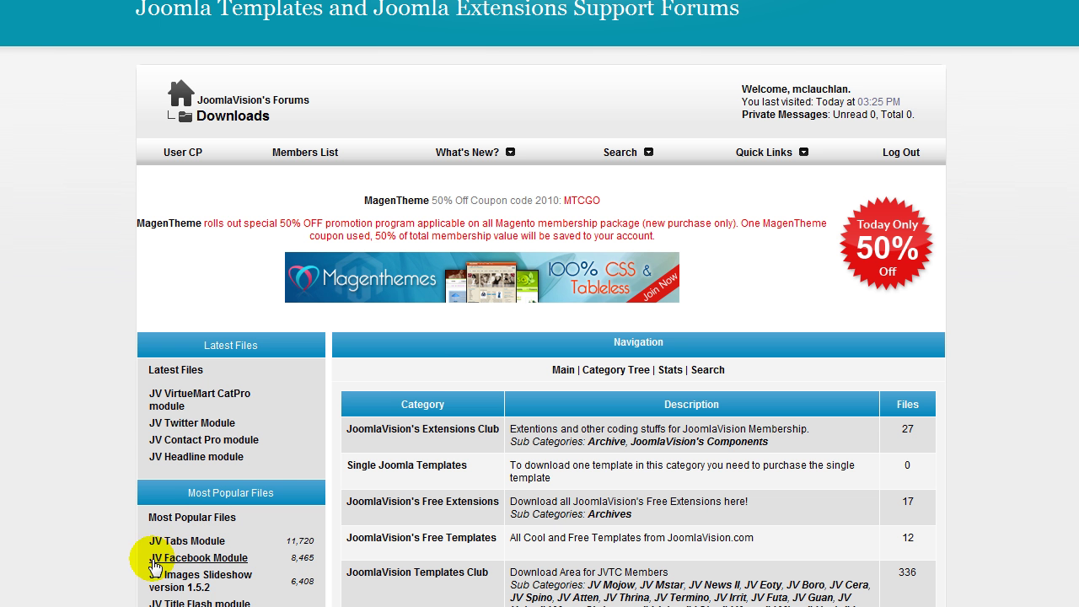
{"action": "left_click", "coordinate": [201, 559]}
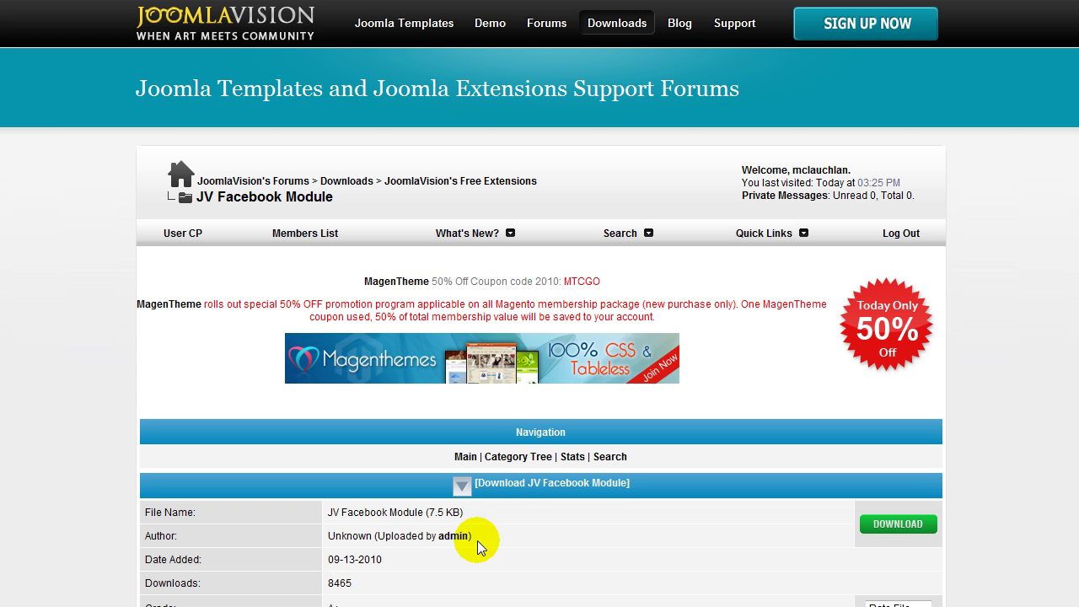
{"action": "left_click", "coordinate": [895, 525]}
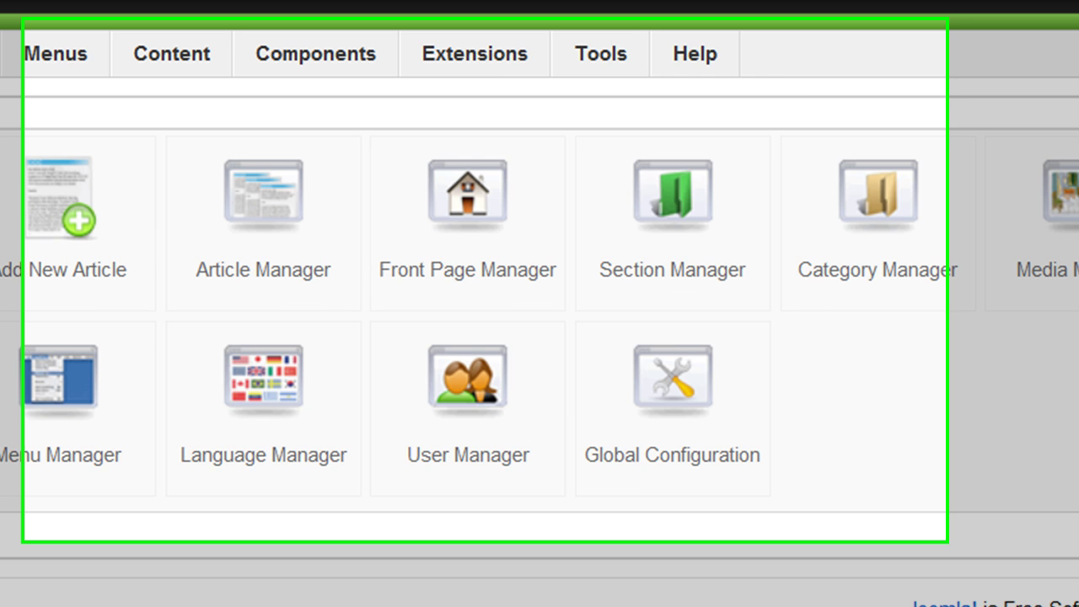
- Upload and install the JV Facebook Module.zip package from the Downloads folder in the Joomla administrator
{"action": "mouse_move", "coordinate": [349, 88]}
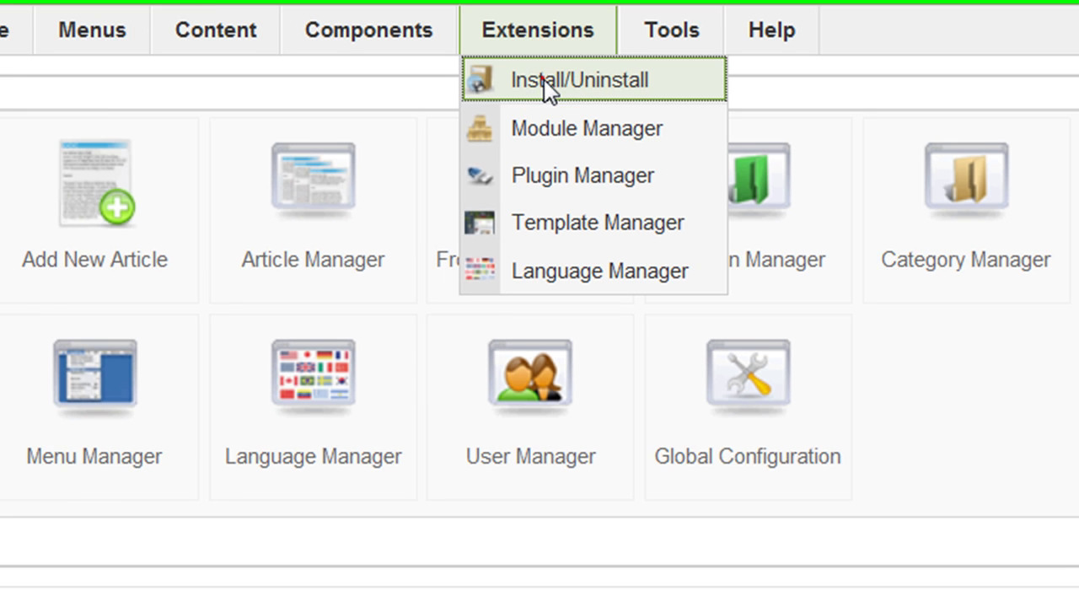
{"action": "left_click", "coordinate": [532, 91]}
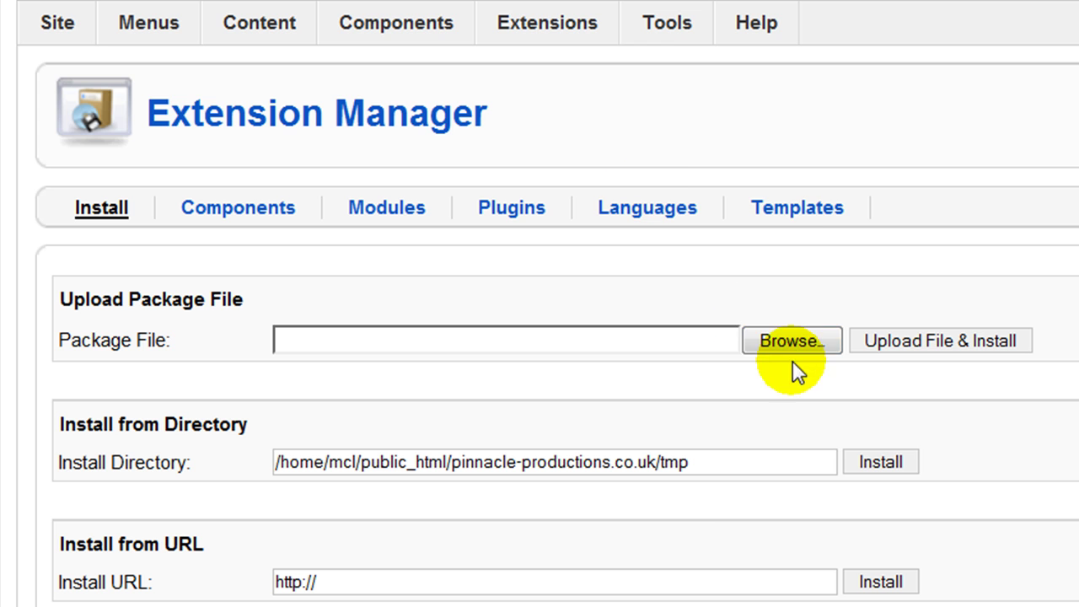
{"action": "left_click", "coordinate": [791, 342]}
{"action": "left_click_drag", "start_coordinate": [946, 101], "coordinate": [938, 226]}
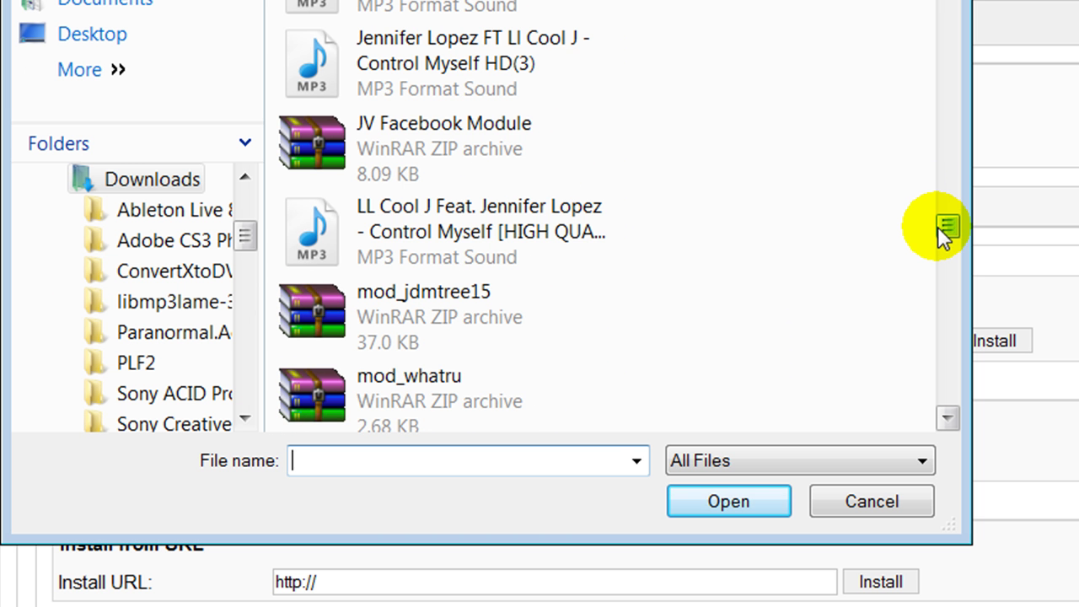
{"action": "double_click", "coordinate": [424, 139]}
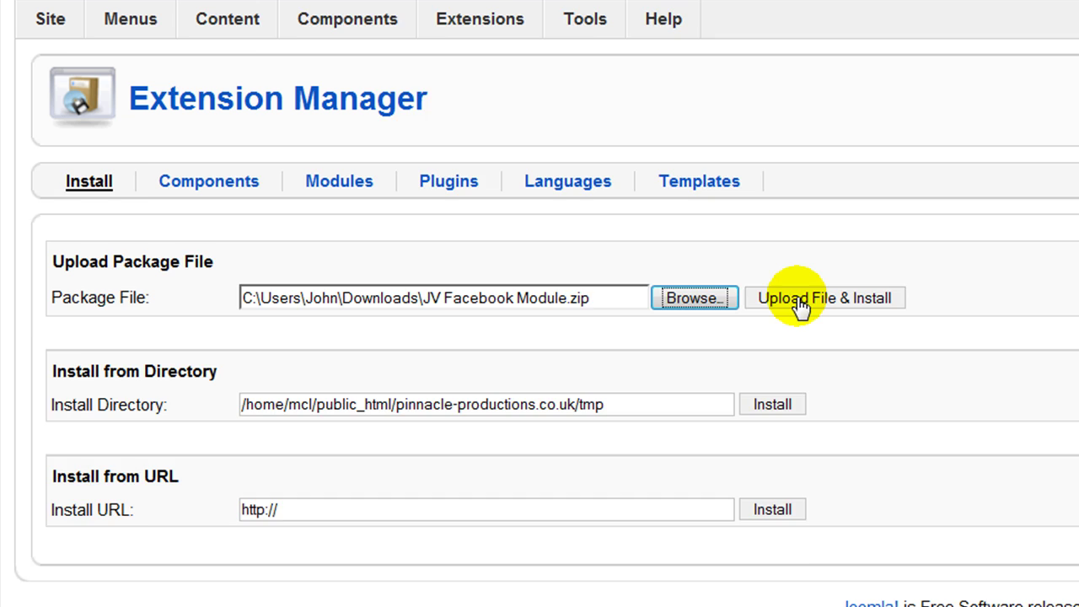
{"action": "left_click", "coordinate": [799, 307]}
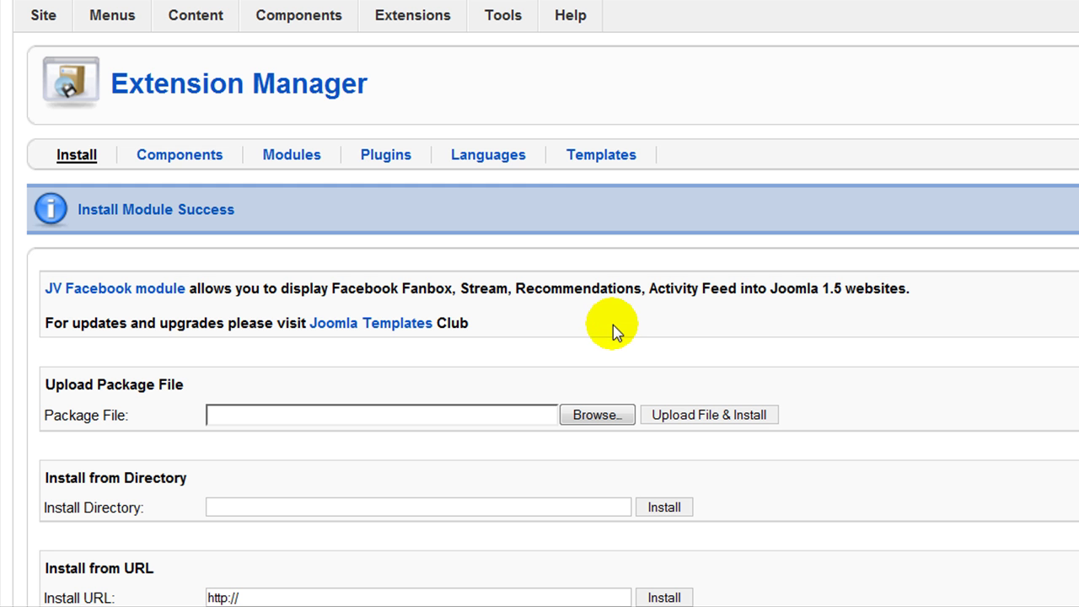
- Filter the site modules by "jv" in the Module Manager and open the JV Facebook module for editing
{"action": "mouse_move", "coordinate": [405, 24]}
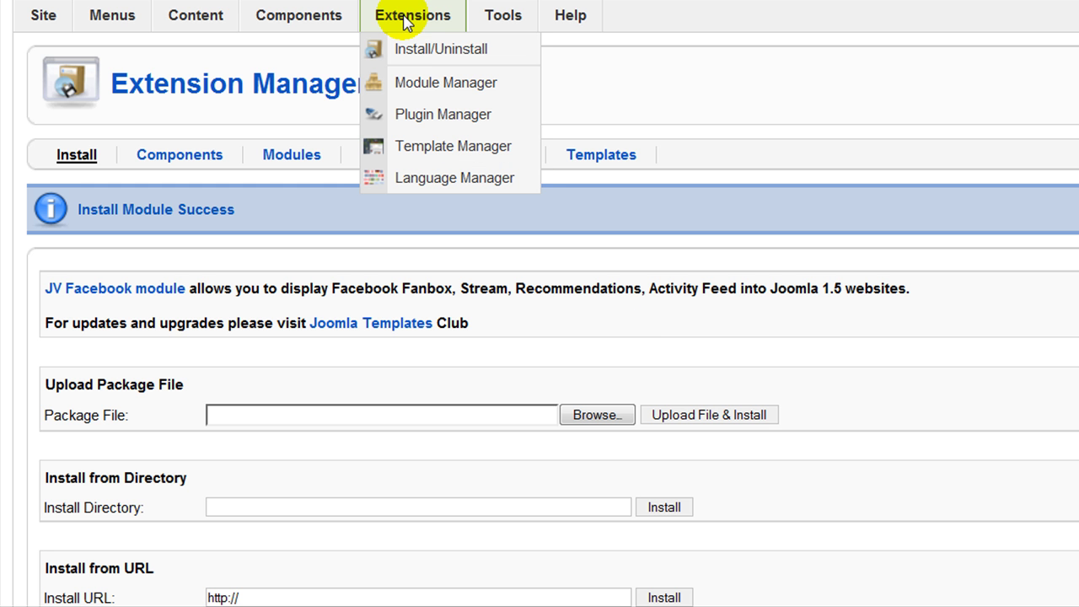
{"action": "left_click", "coordinate": [417, 85]}
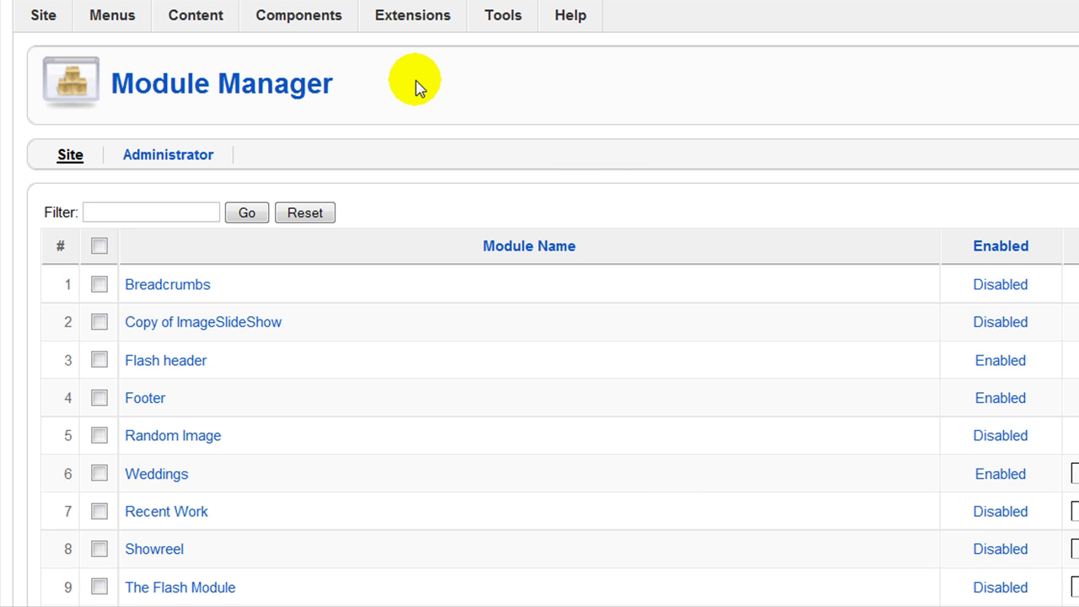
{"action": "scroll", "coordinate": [446, 169], "scroll_direction": "down", "scroll_amount": 5}
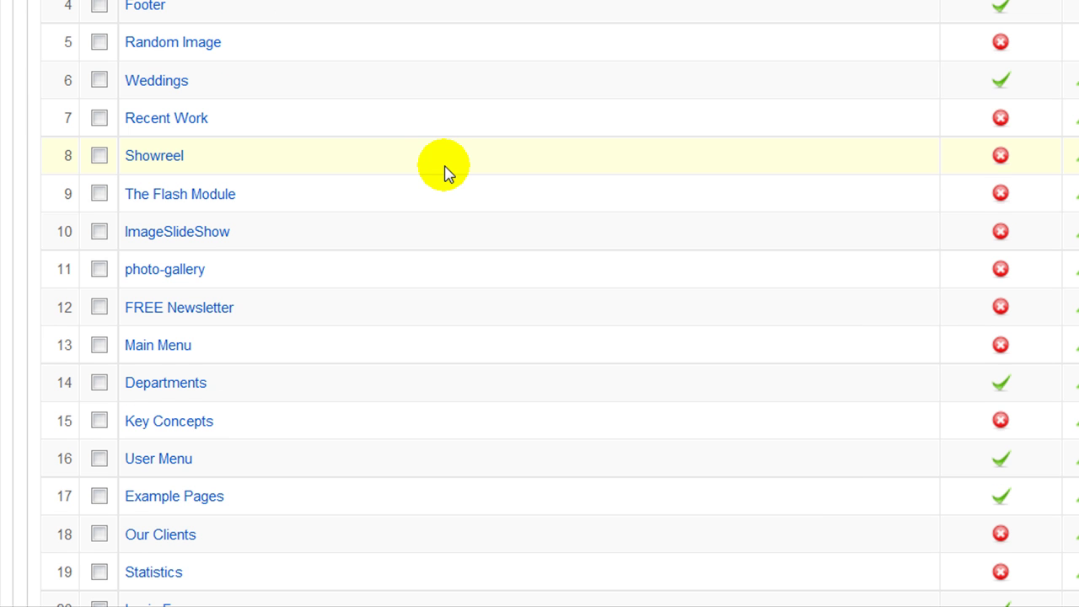
{"action": "scroll", "coordinate": [446, 169], "scroll_direction": "up", "scroll_amount": 5}
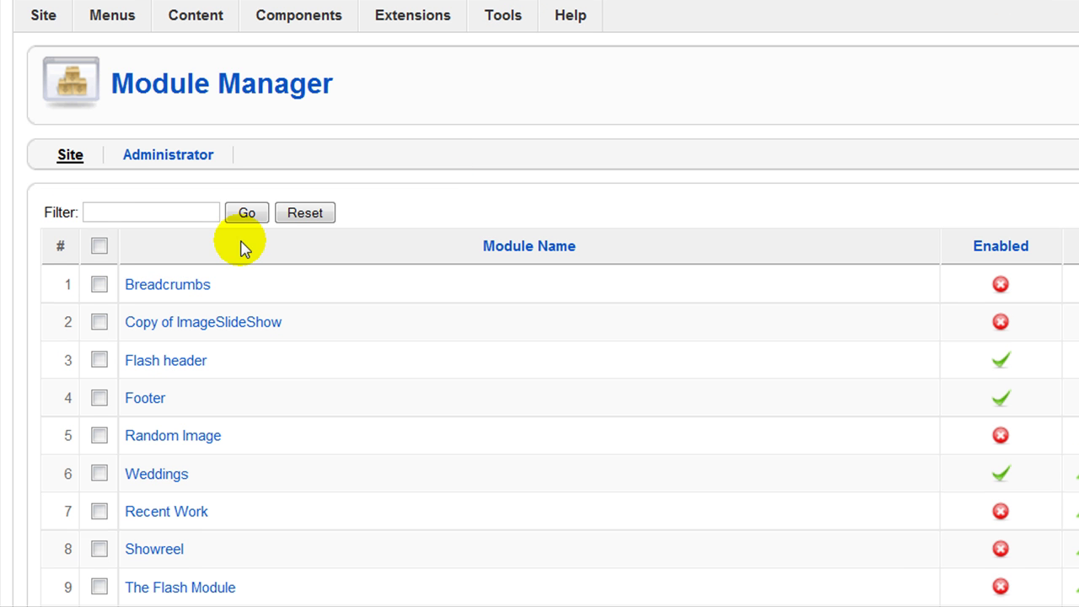
{"action": "left_click", "coordinate": [92, 211]}
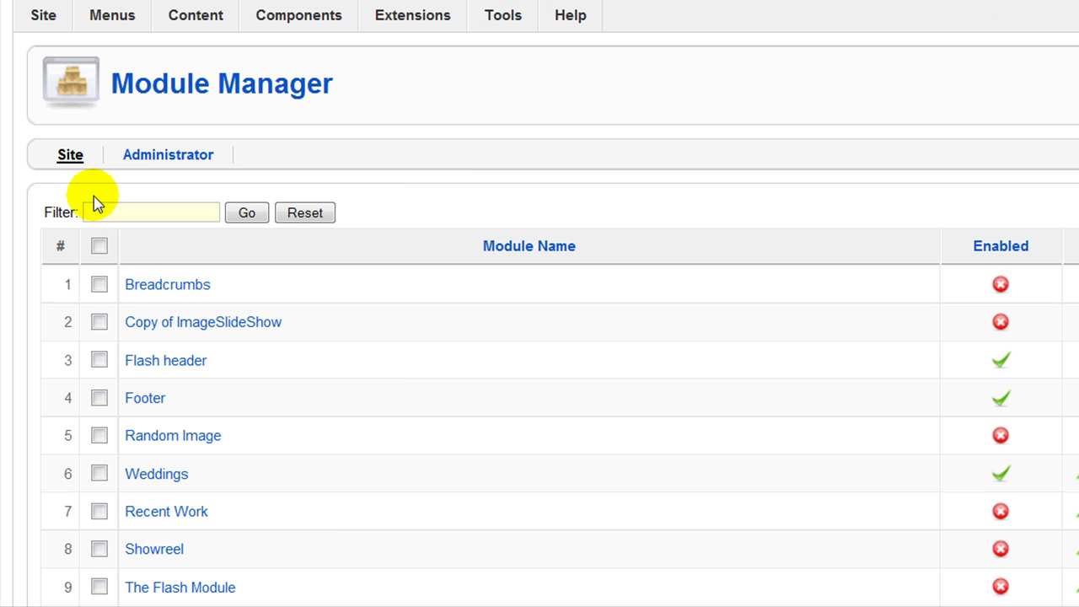
{"action": "type", "text": "jv"}
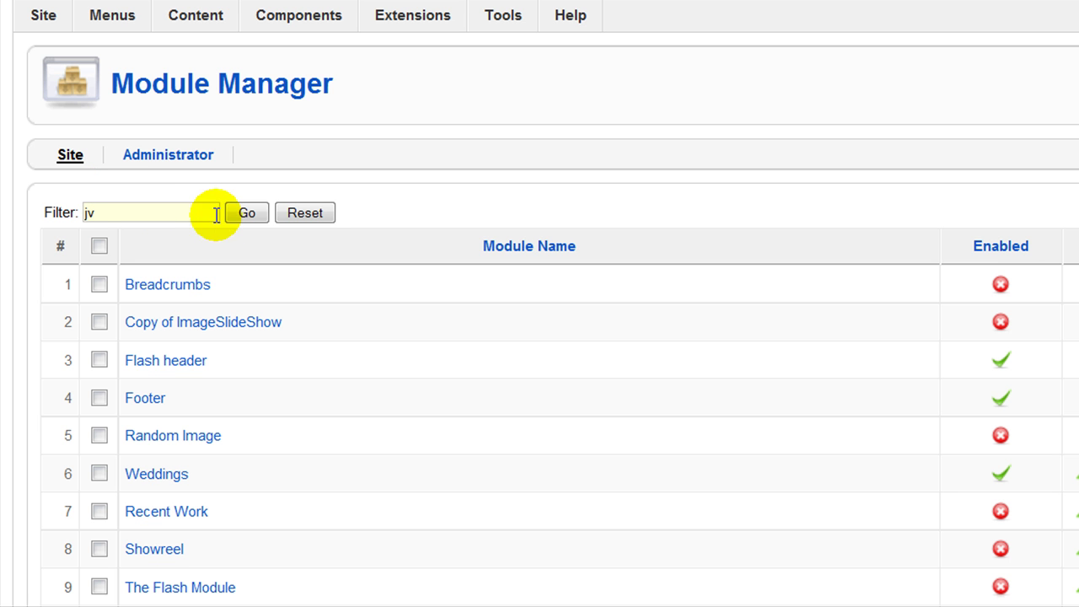
{"action": "left_click", "coordinate": [244, 214]}
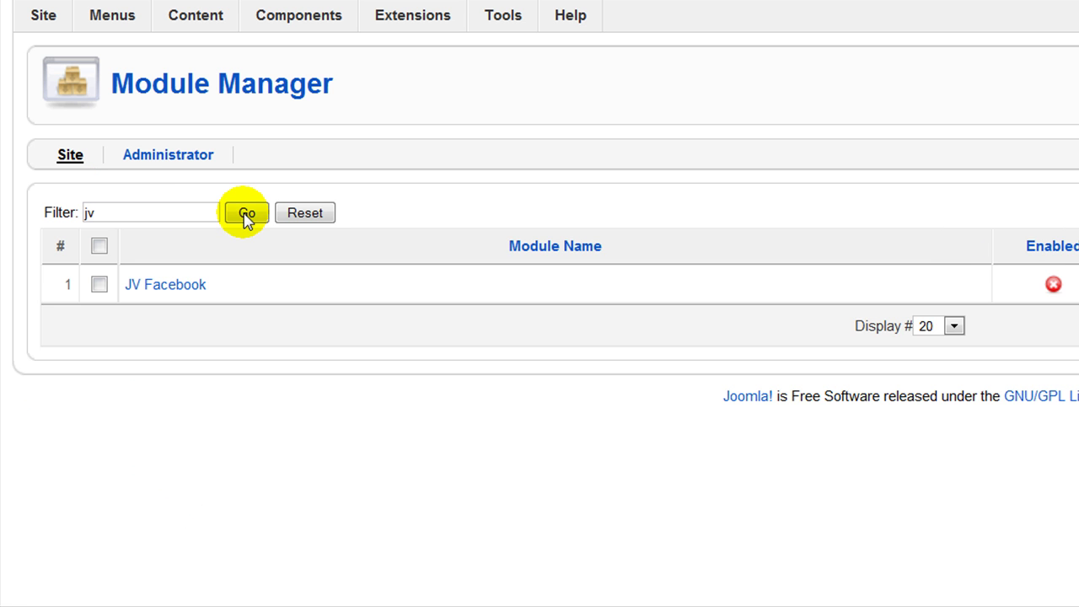
{"action": "left_click", "coordinate": [156, 288]}
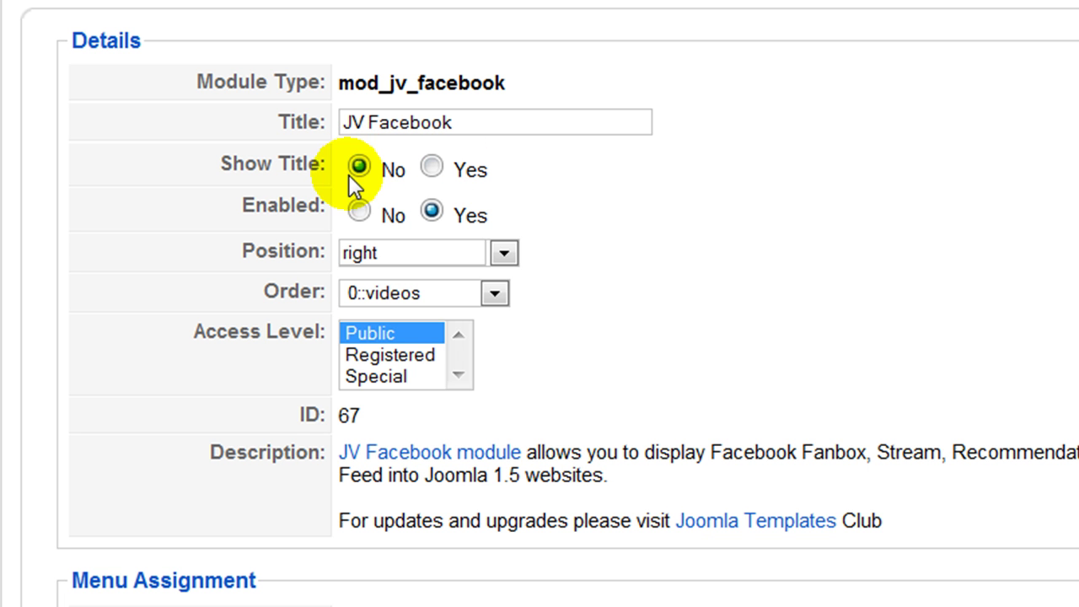
- Set the JV Facebook module to enabled and keep its position as right
{"action": "left_click", "coordinate": [432, 214]}
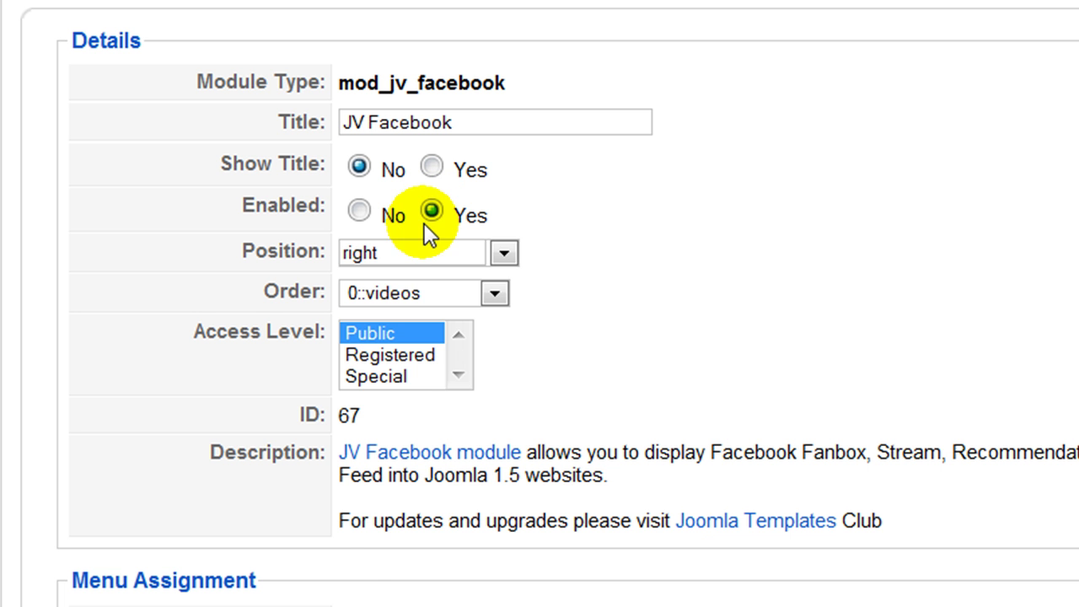
{"action": "left_click", "coordinate": [503, 252]}
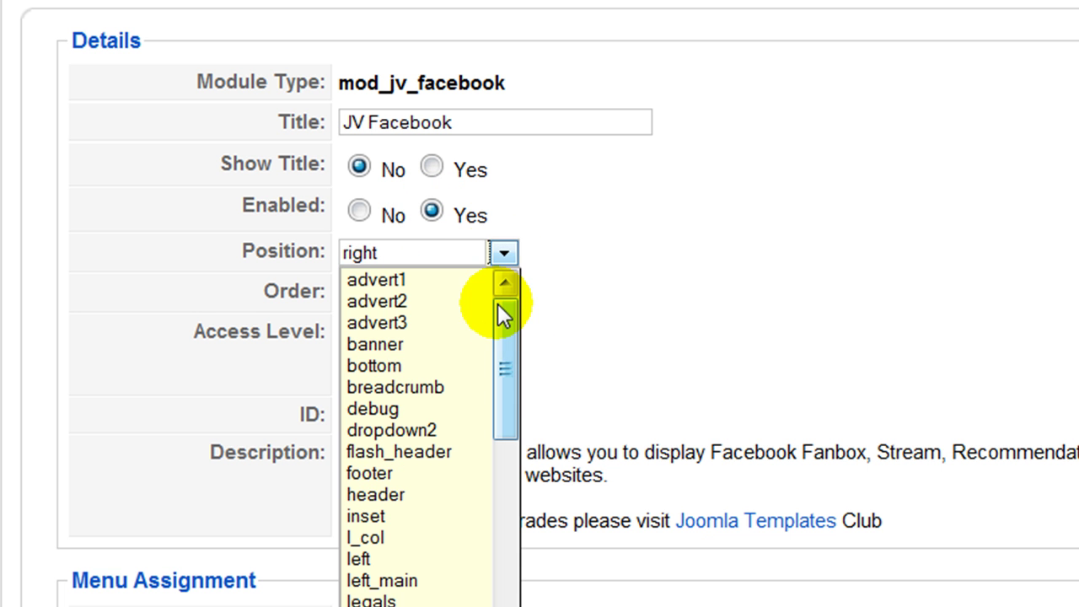
{"action": "left_click", "coordinate": [545, 284]}
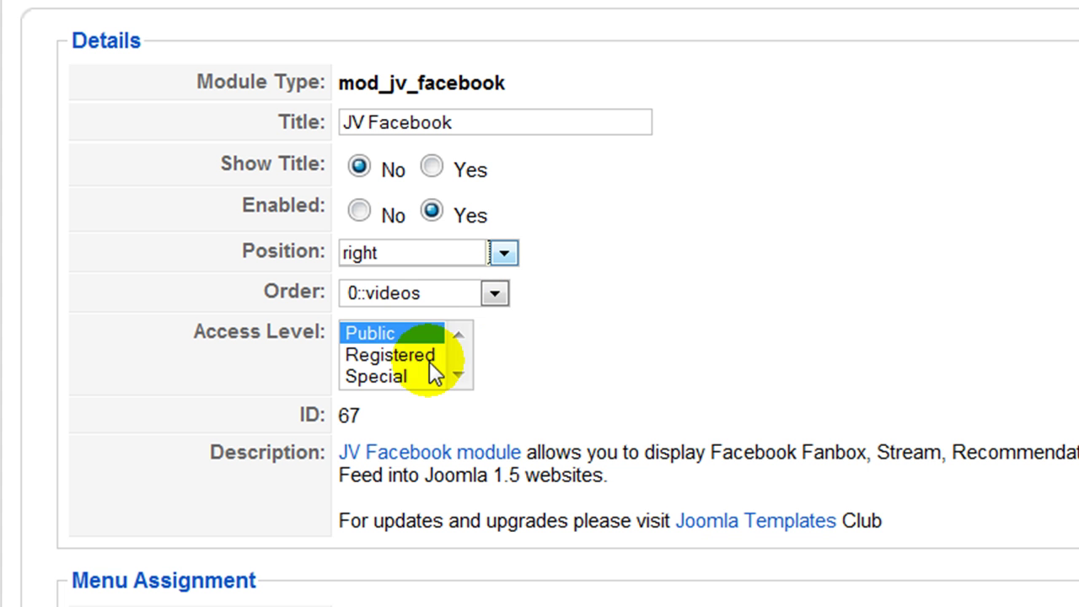
- Set the module's FB Option parameter to Like box and save the module
{"action": "scroll", "coordinate": [585, 439], "scroll_direction": "down", "scroll_amount": 3}
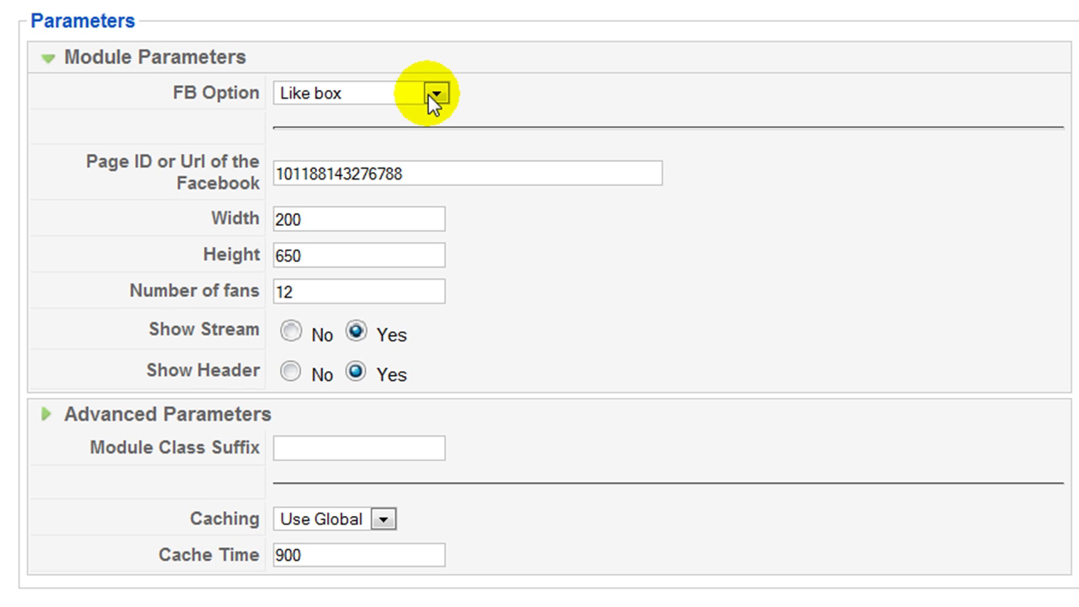
{"action": "left_click", "coordinate": [436, 94]}
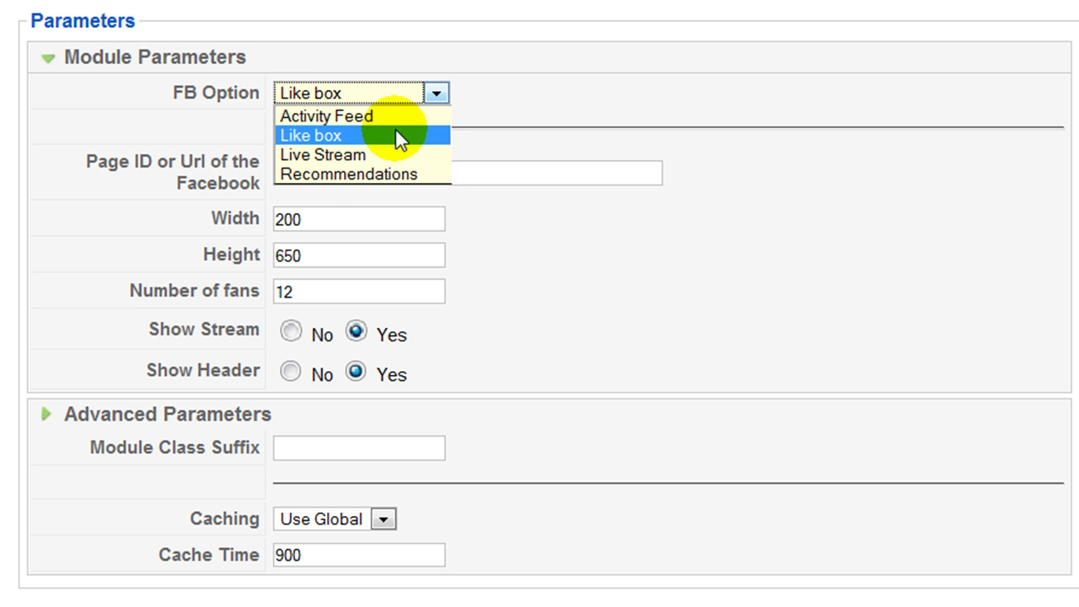
{"action": "left_click", "coordinate": [304, 137]}
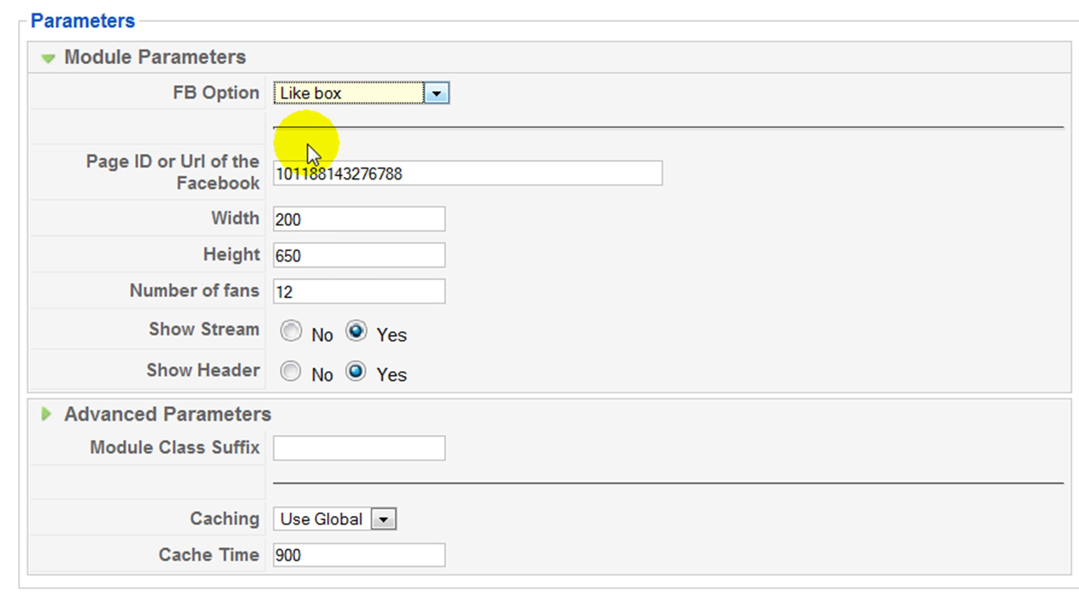
{"action": "mouse_move", "coordinate": [144, 171]}
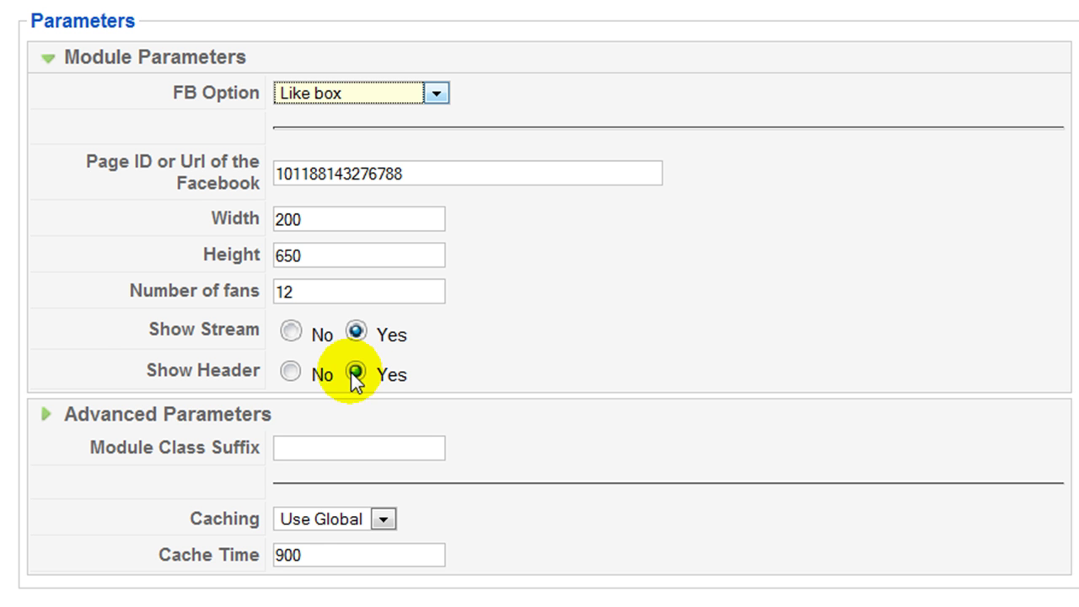
{"action": "mouse_move", "coordinate": [218, 458]}
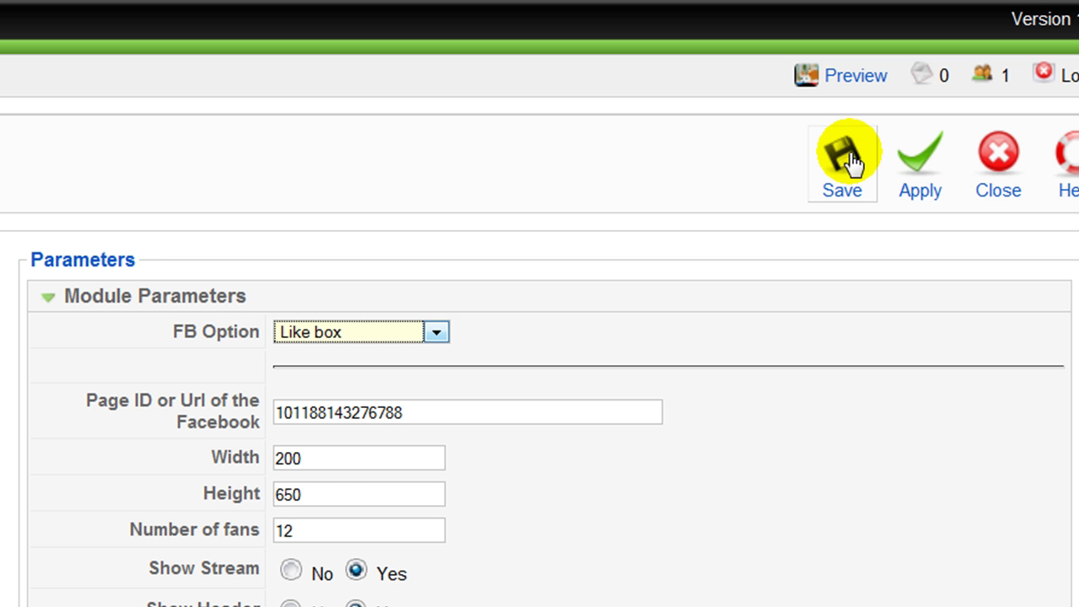
{"action": "left_click", "coordinate": [842, 158]}
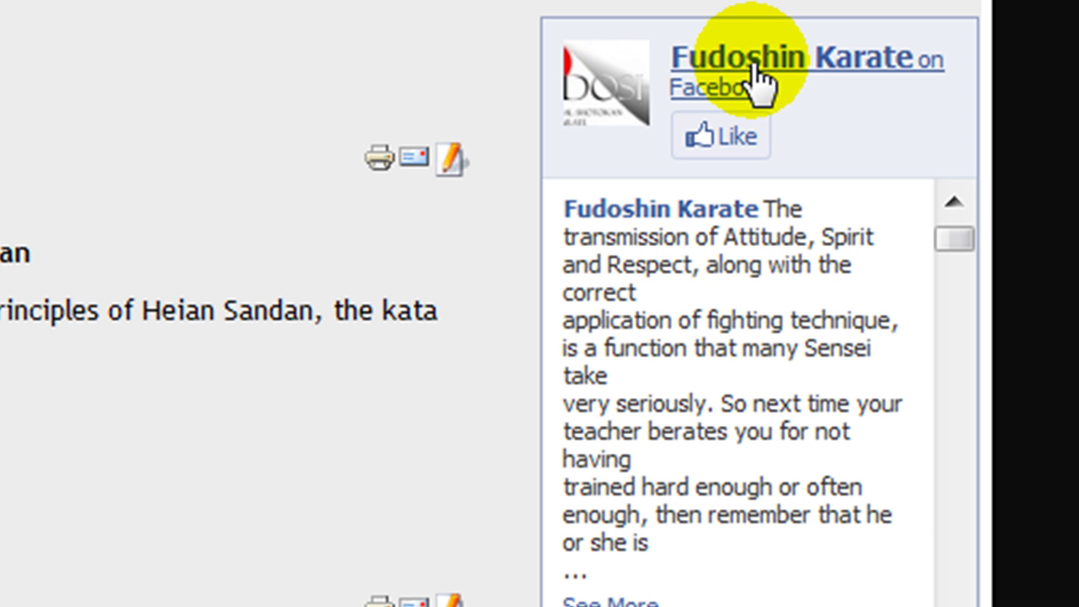
- Examine the Like Box feed on the website and the Joomla extensions directory's search results for "facebook like"
{"action": "left_click_drag", "start_coordinate": [969, 247], "coordinate": [959, 317]}
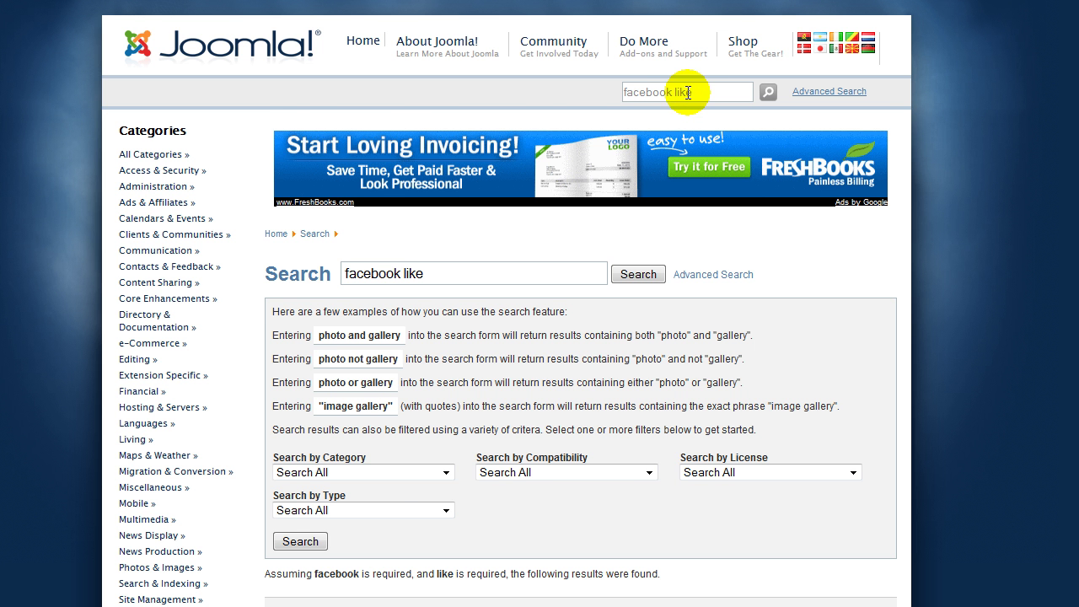
{"action": "scroll", "coordinate": [582, 152], "scroll_direction": "down", "scroll_amount": 8}
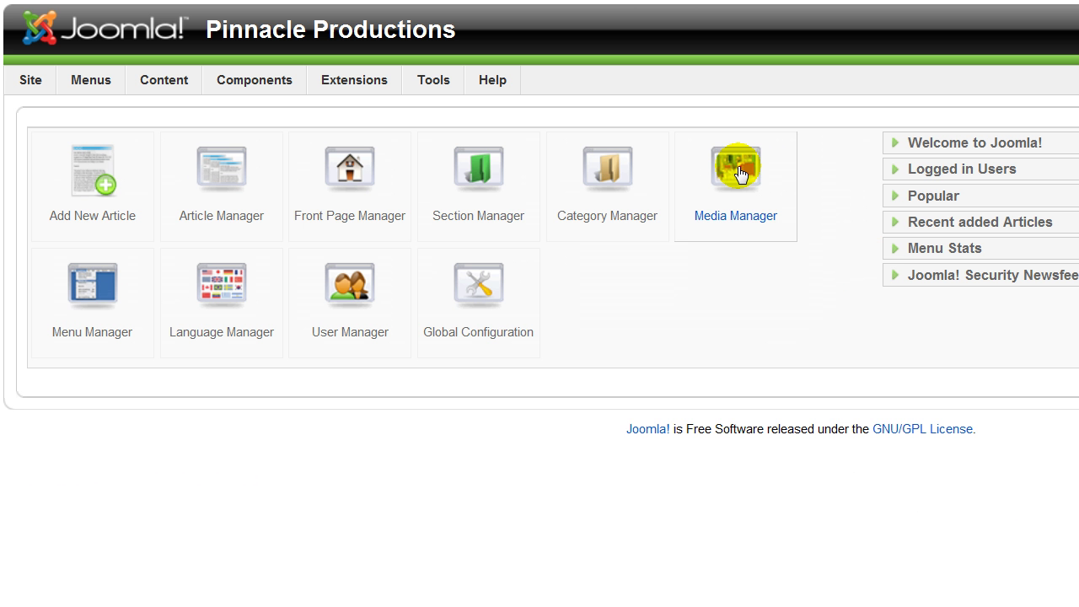
- In the Joomla administrator's Extension Manager, choose JV Facebook Module.zip from the Downloads folder as the package file
{"action": "mouse_move", "coordinate": [349, 81]}
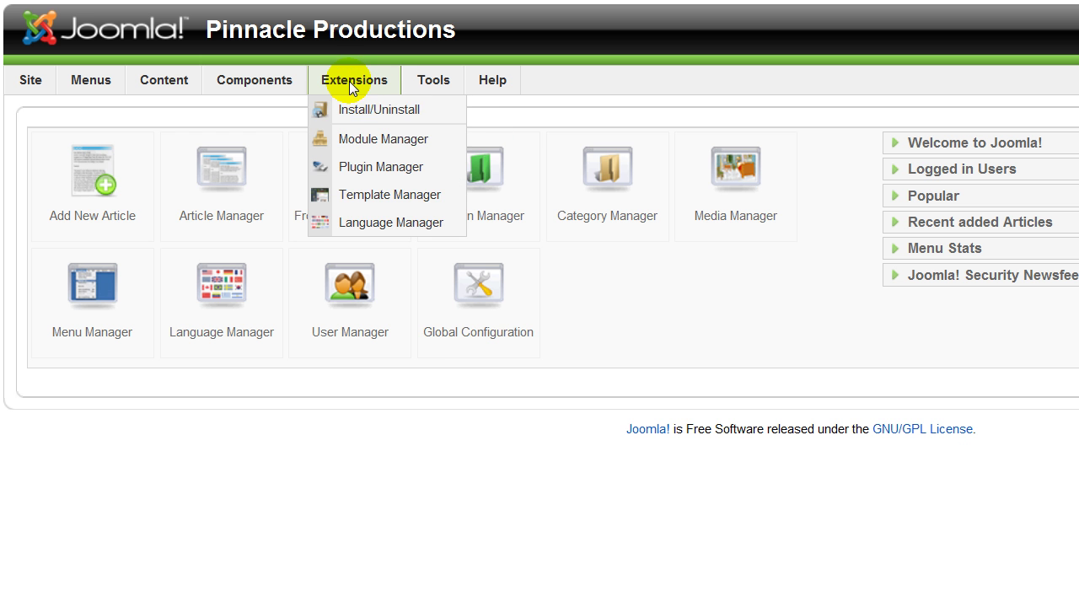
{"action": "left_click", "coordinate": [359, 110]}
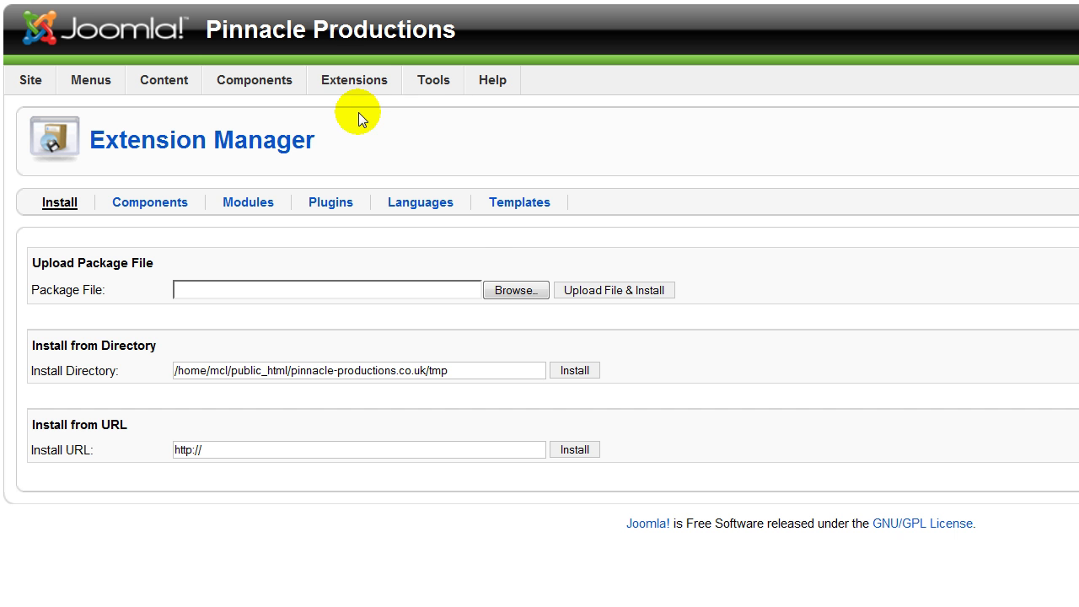
{"action": "left_click", "coordinate": [512, 290]}
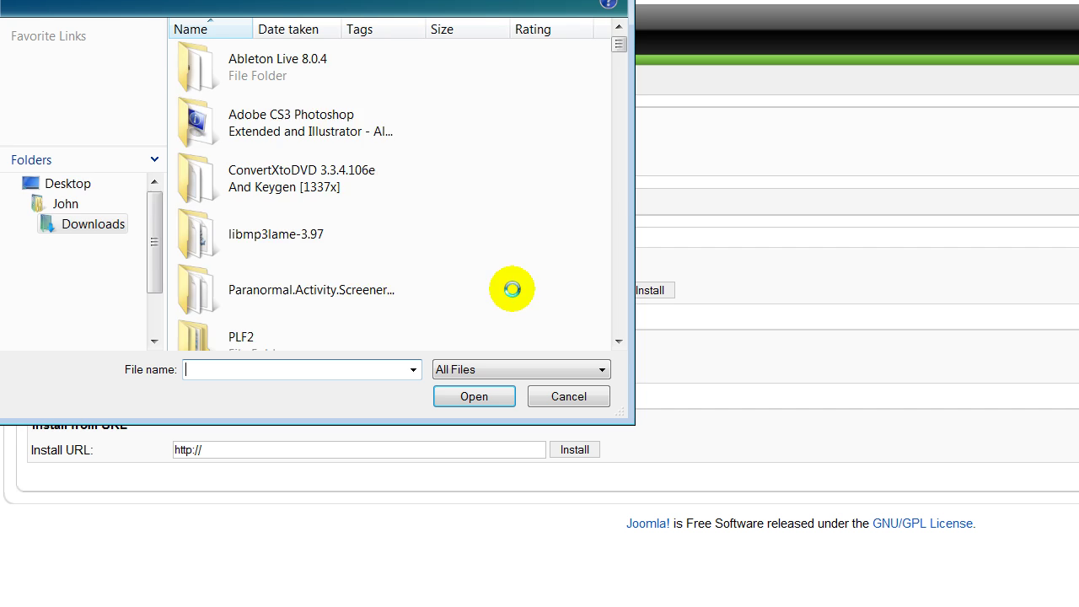
{"action": "double_click", "coordinate": [265, 279]}
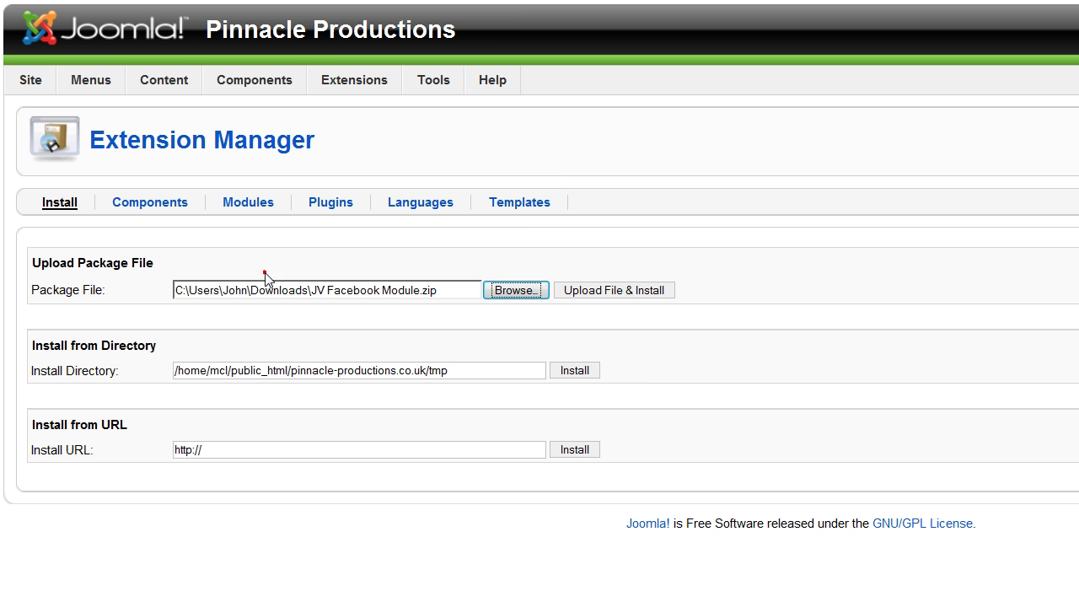